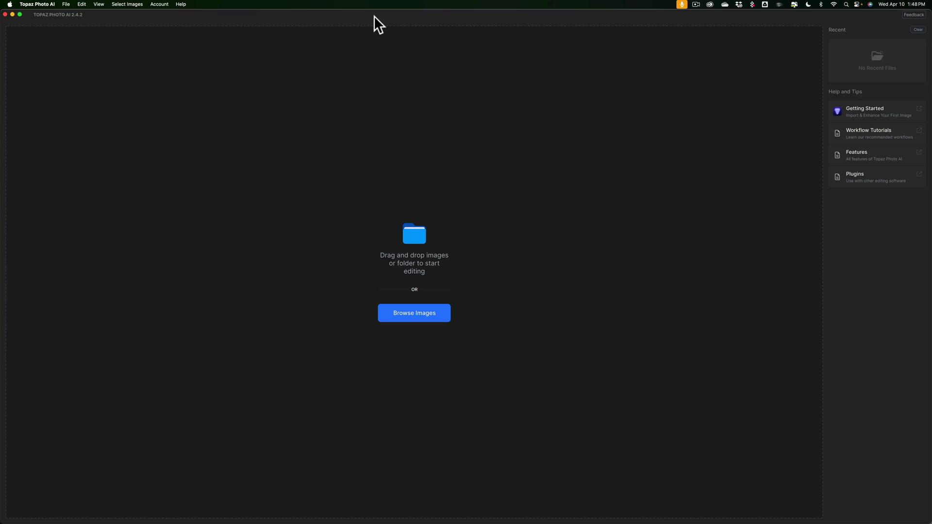
Step: Browse to the Desktop and load the RAW file DSCF0549.raf
{"action": "left_click", "coordinate": [427, 316]}
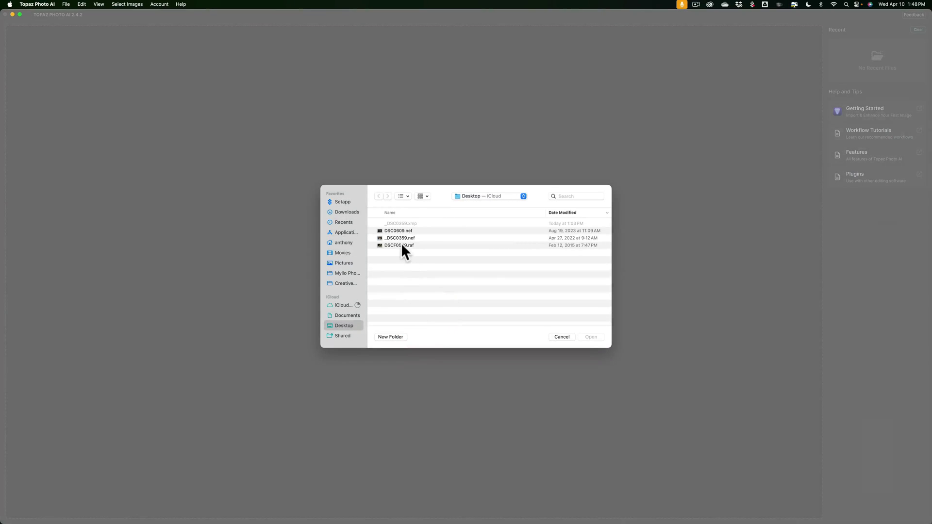
{"action": "left_click", "coordinate": [402, 245]}
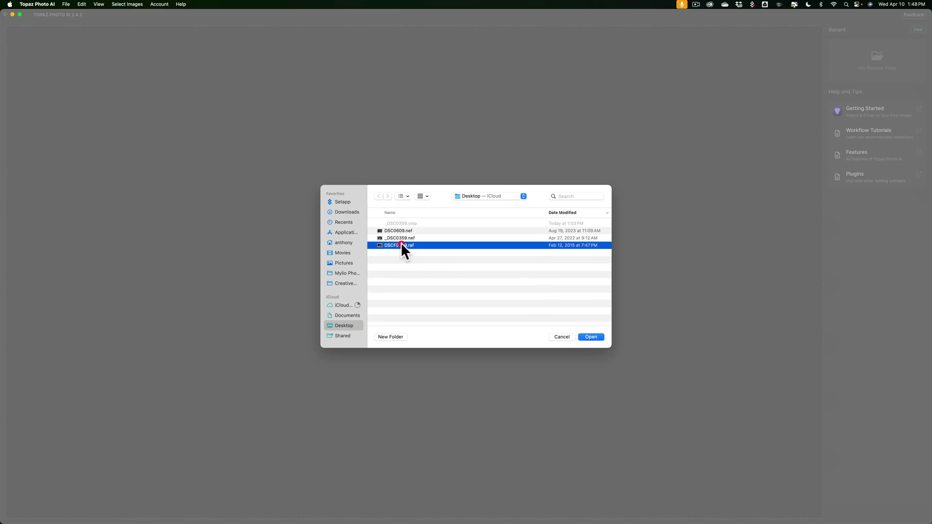
{"action": "left_click", "coordinate": [593, 335]}
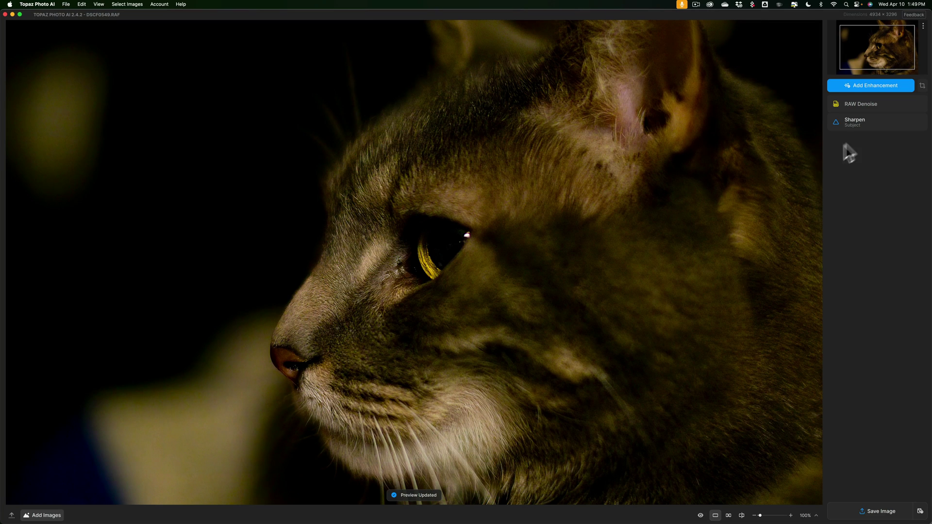
Step: Open, close, and reopen the RAW Denoise settings showing Strength 20 and Minor Deblur 1
{"action": "left_click", "coordinate": [841, 66]}
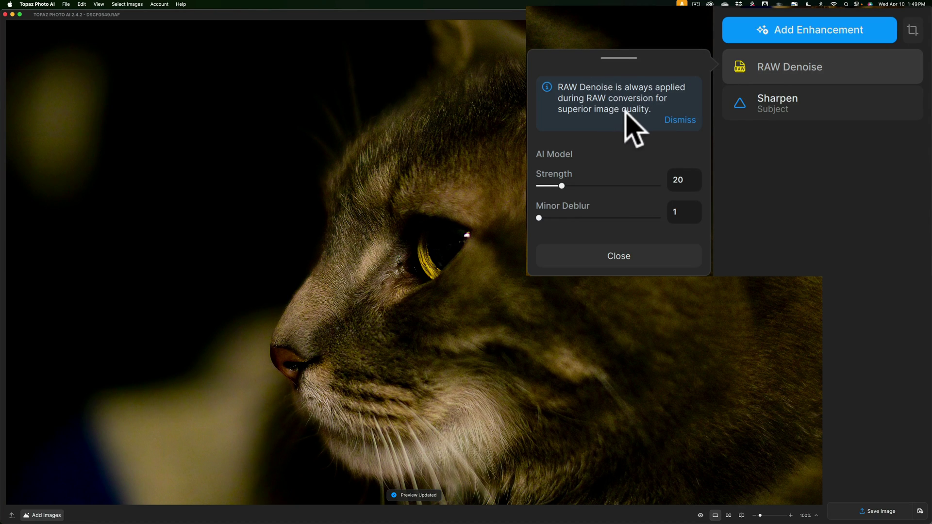
{"action": "left_click", "coordinate": [855, 73]}
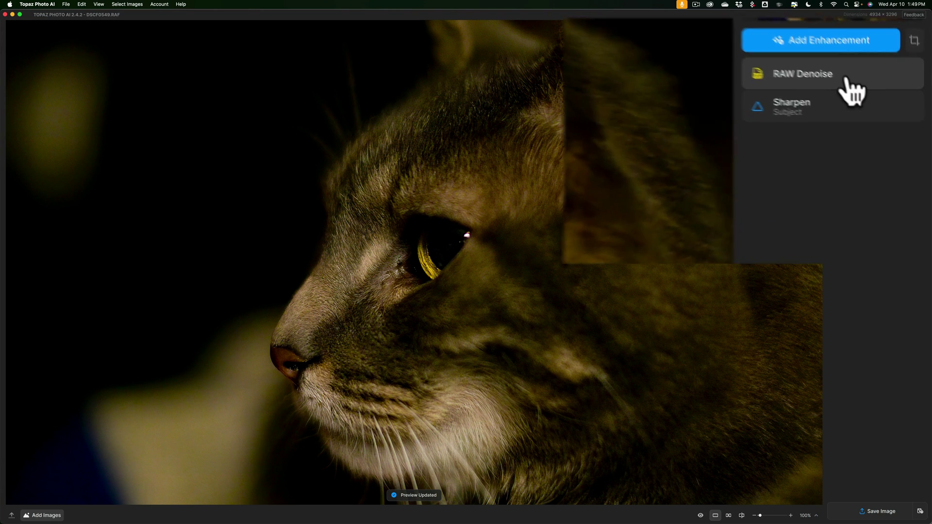
{"action": "left_click", "coordinate": [845, 80]}
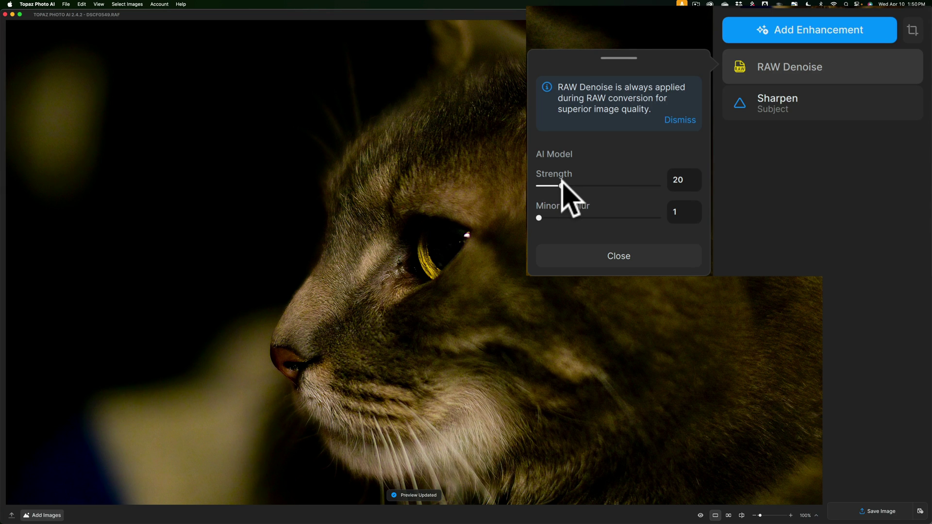
Step: Set the RAW Denoise Strength slider to 100 and close the settings
{"action": "left_click_drag", "start_coordinate": [562, 186], "coordinate": [718, 200]}
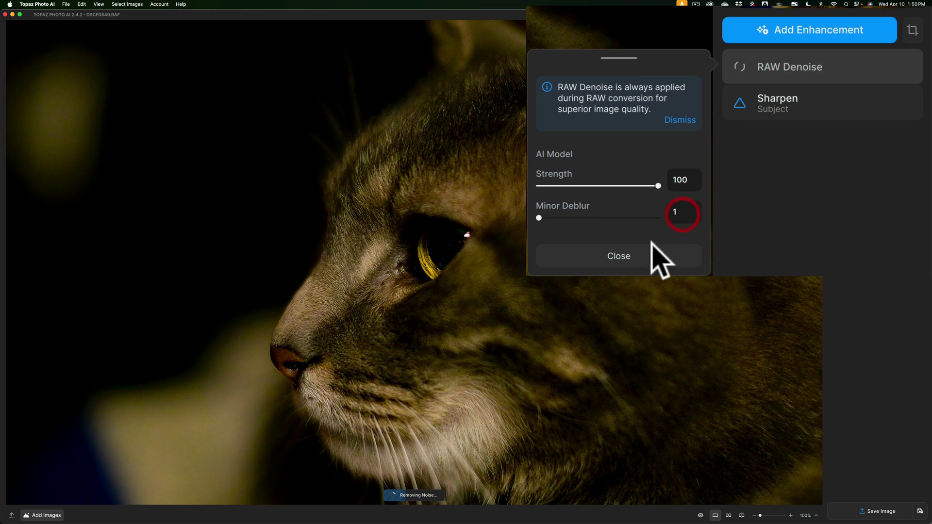
{"action": "left_click", "coordinate": [644, 250]}
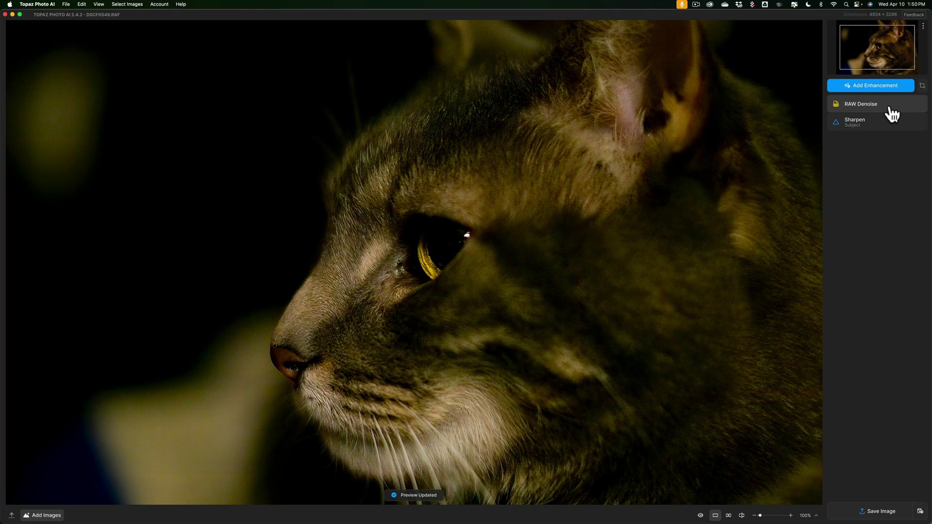
Step: Lower the RAW Denoise Strength to its minimum of 1
{"action": "left_click", "coordinate": [889, 105]}
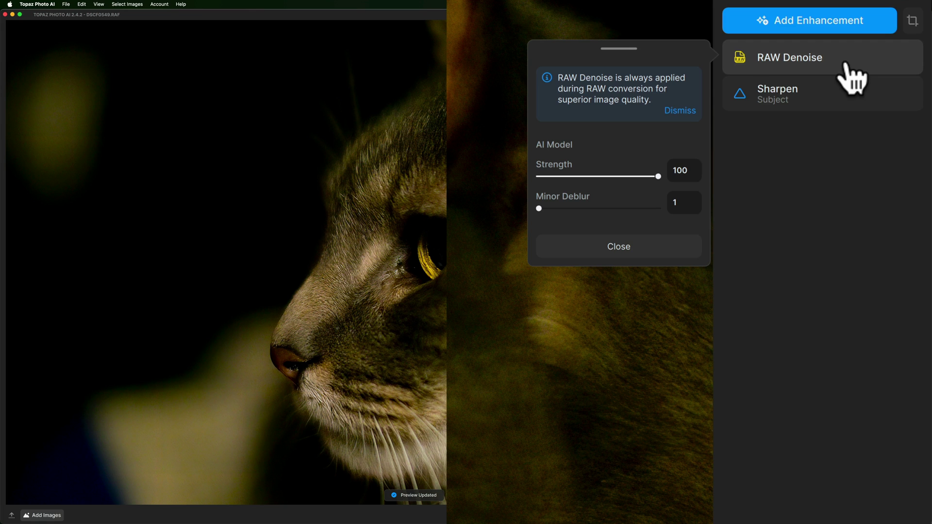
{"action": "left_click_drag", "start_coordinate": [658, 176], "coordinate": [532, 184]}
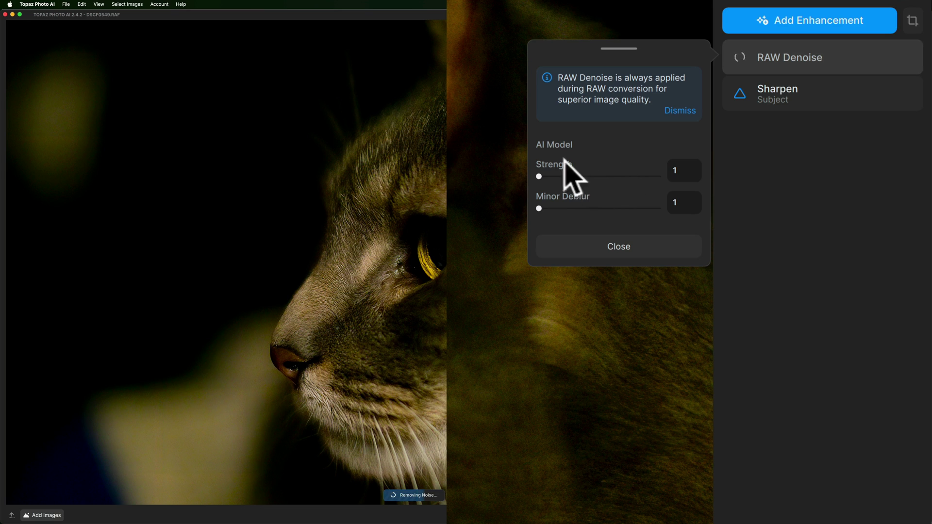
{"action": "mouse_move", "coordinate": [573, 195]}
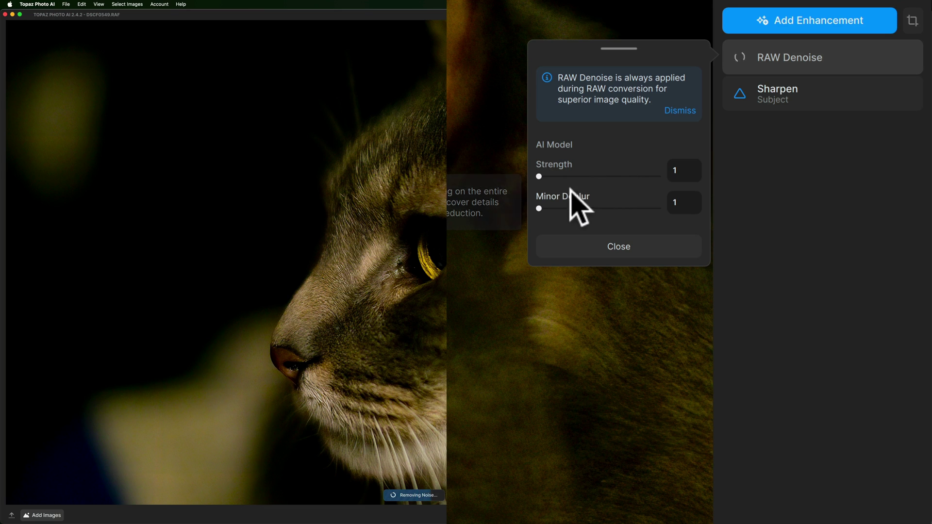
{"action": "left_click", "coordinate": [625, 248]}
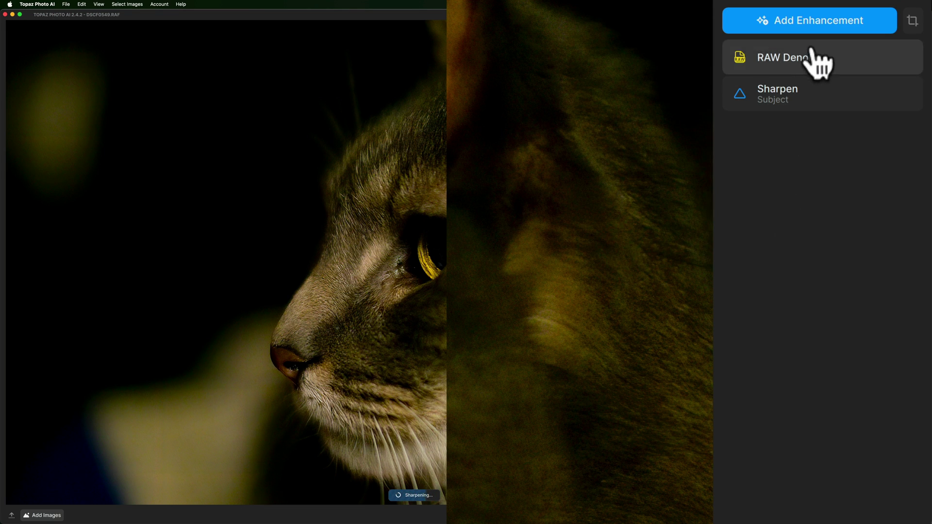
Step: Add a Remove Noise enhancement to the photo's enhancement list
{"action": "left_click", "coordinate": [812, 27]}
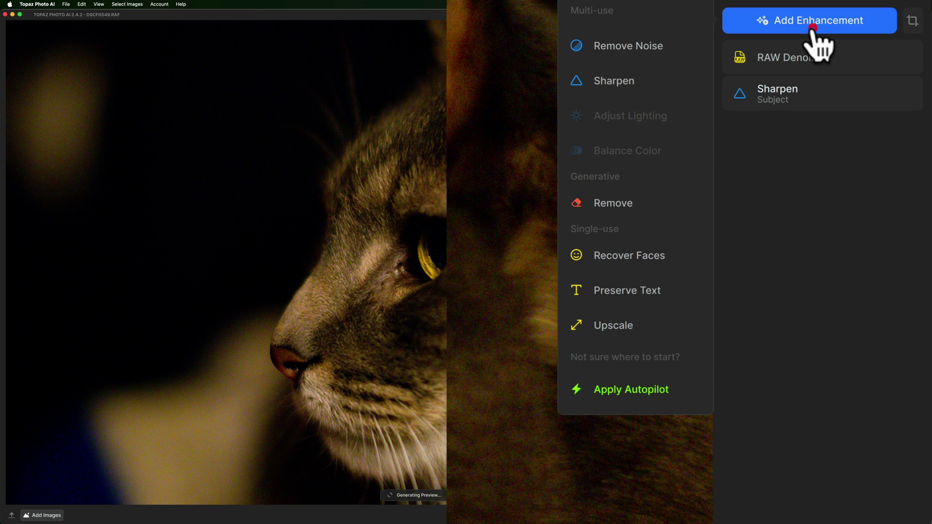
{"action": "left_click", "coordinate": [660, 46]}
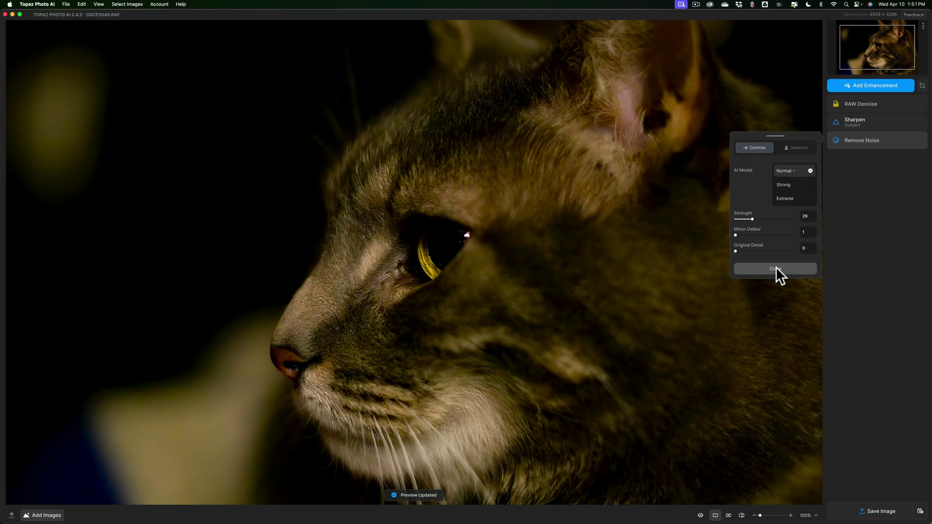
{"action": "left_click", "coordinate": [776, 268]}
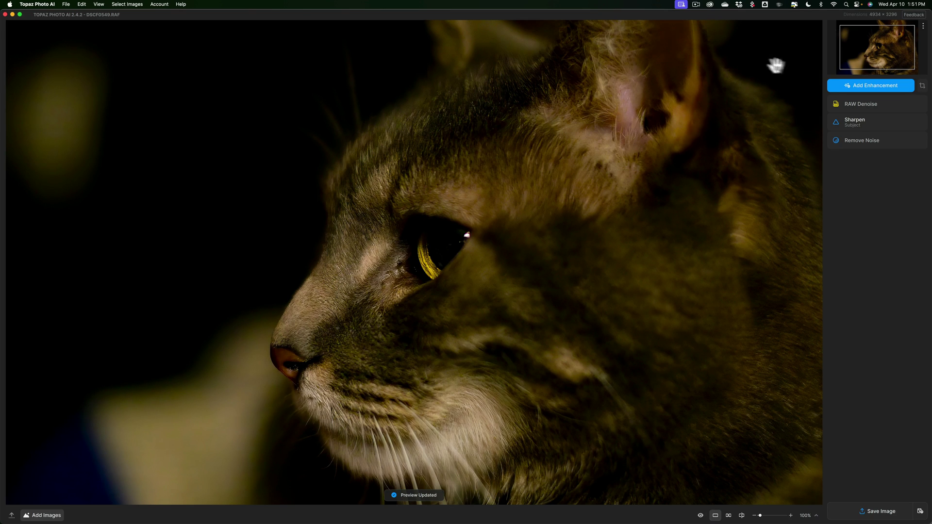
Step: Set the Remove Noise Strength slider to 62 and close its settings
{"action": "left_click", "coordinate": [888, 144]}
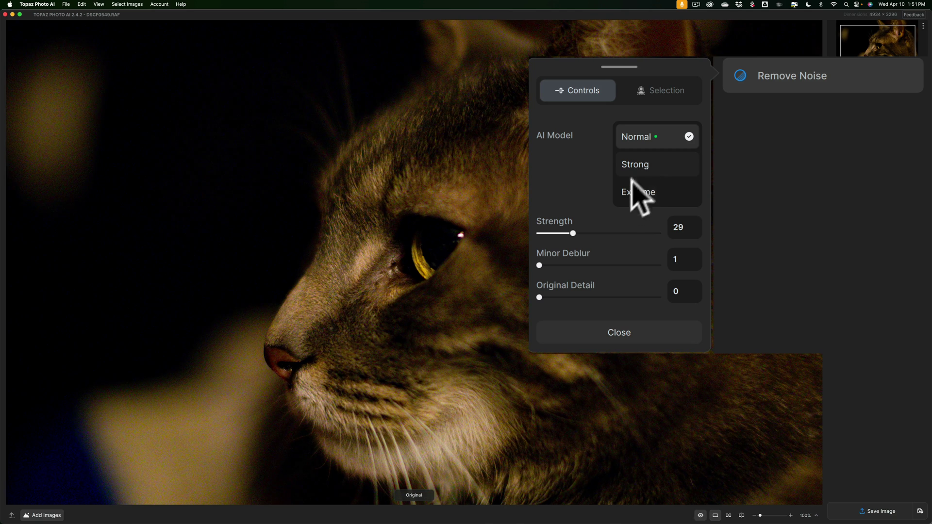
{"action": "left_click_drag", "start_coordinate": [573, 234], "coordinate": [633, 266]}
{"action": "left_click", "coordinate": [625, 328]}
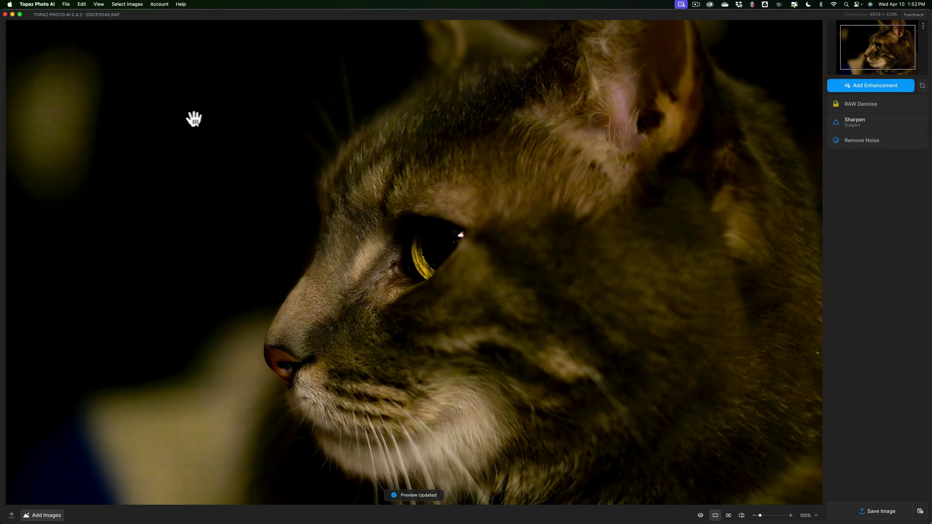
Step: Close the cat photo with Cmd+W and choose Don't Save
{"action": "key", "text": "super"}
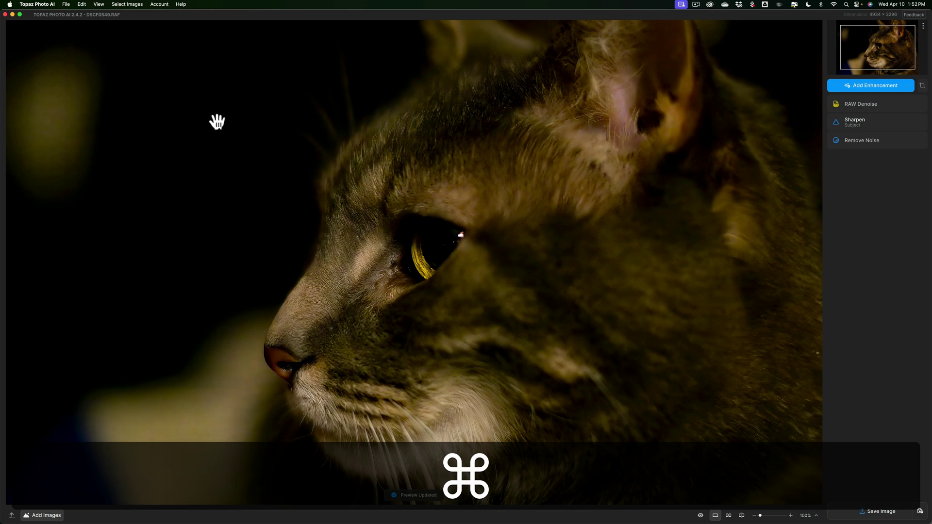
{"action": "key", "text": "super+w"}
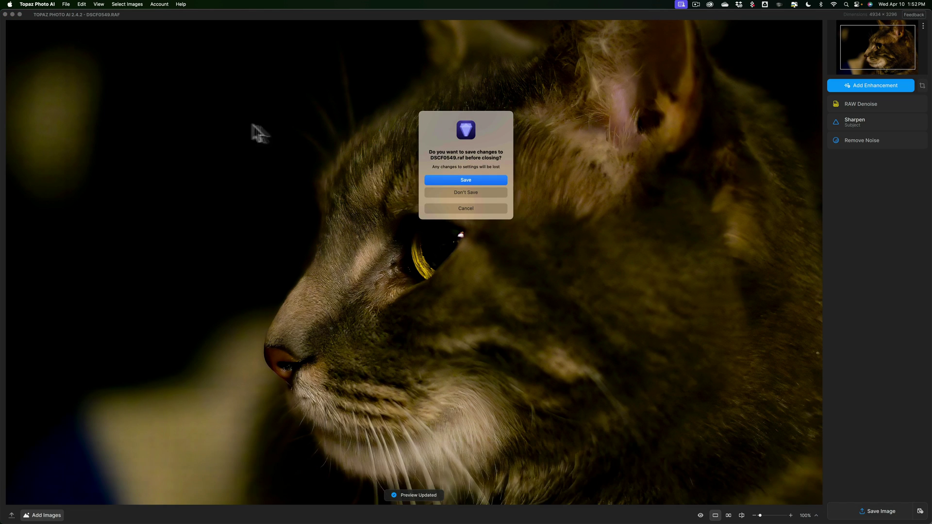
{"action": "left_click", "coordinate": [465, 192]}
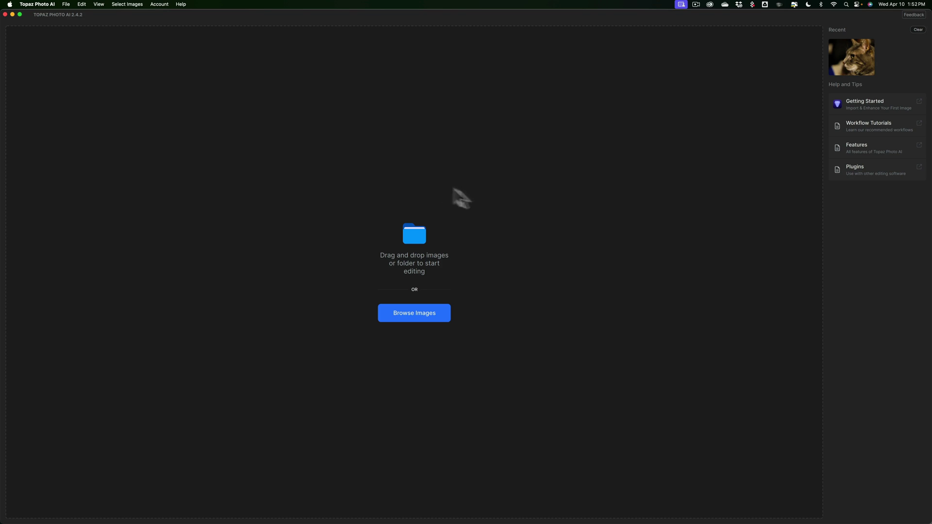
Step: Browse to the Desktop and load the RAW file DSC0609.nef
{"action": "left_click", "coordinate": [421, 311]}
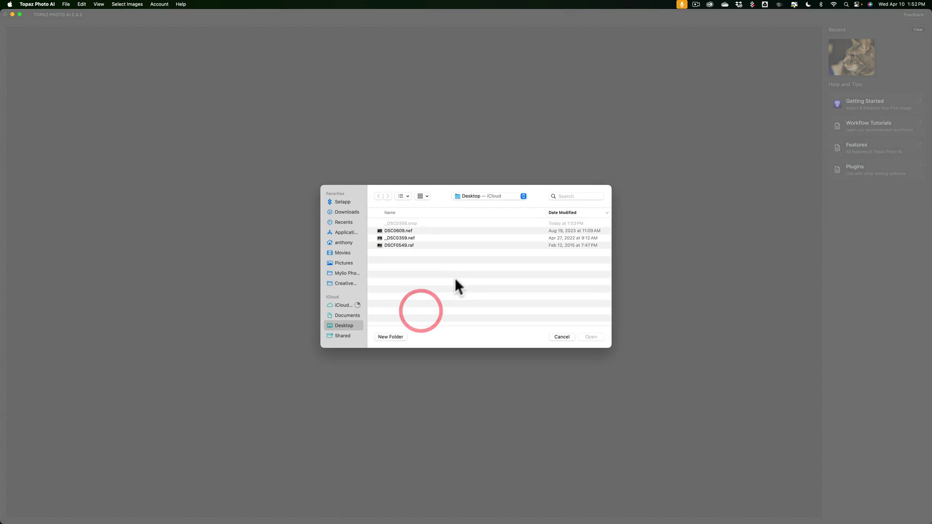
{"action": "left_click", "coordinate": [393, 230]}
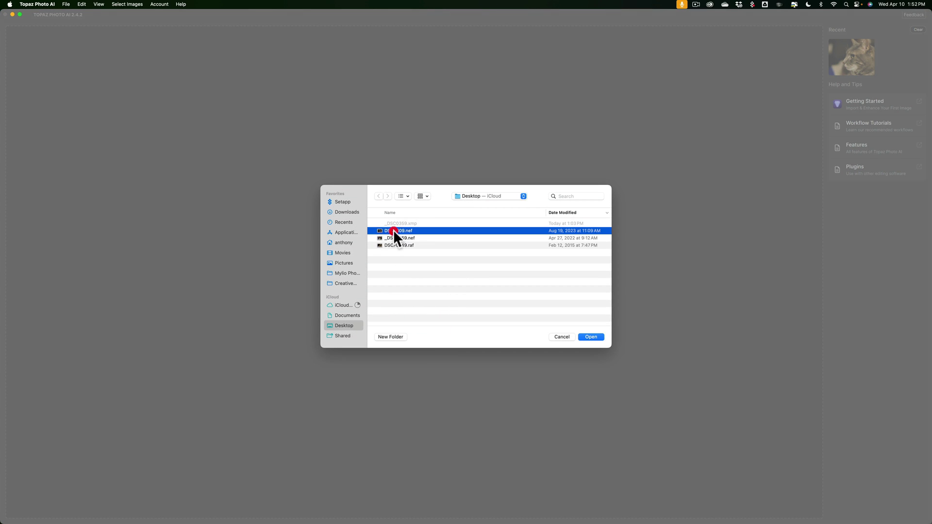
{"action": "left_click", "coordinate": [591, 337]}
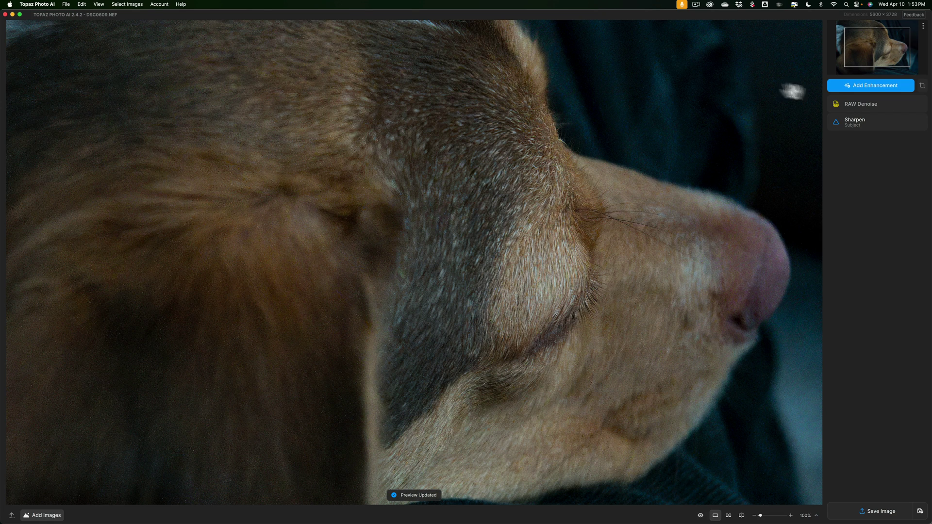
Step: Choose the RAW Strong AI model for RAW Denoise and set Strength to 100
{"action": "left_click", "coordinate": [884, 104]}
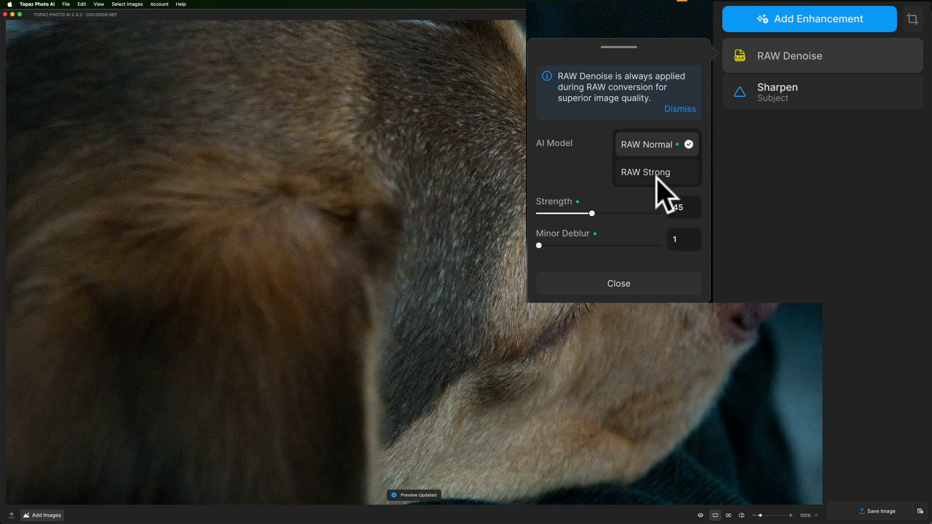
{"action": "left_click", "coordinate": [657, 175]}
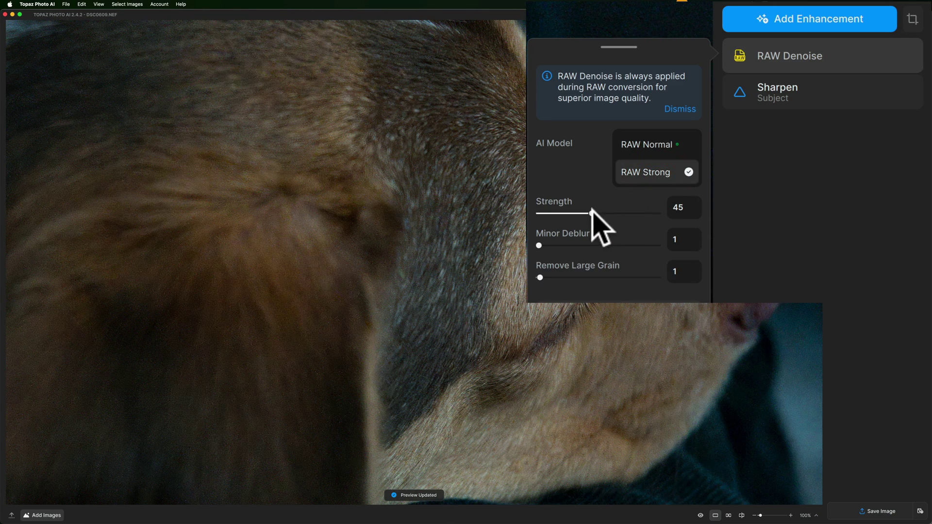
{"action": "left_click_drag", "start_coordinate": [592, 213], "coordinate": [672, 213]}
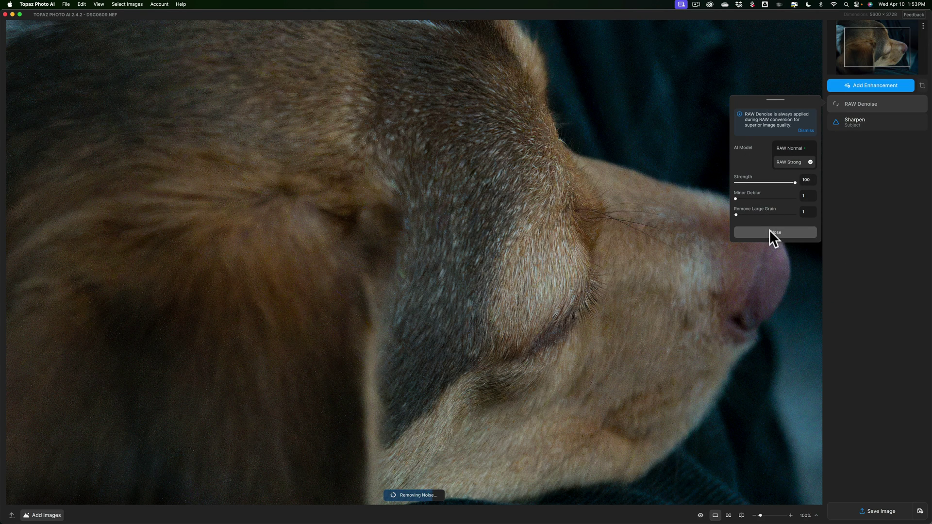
{"action": "left_click", "coordinate": [771, 232]}
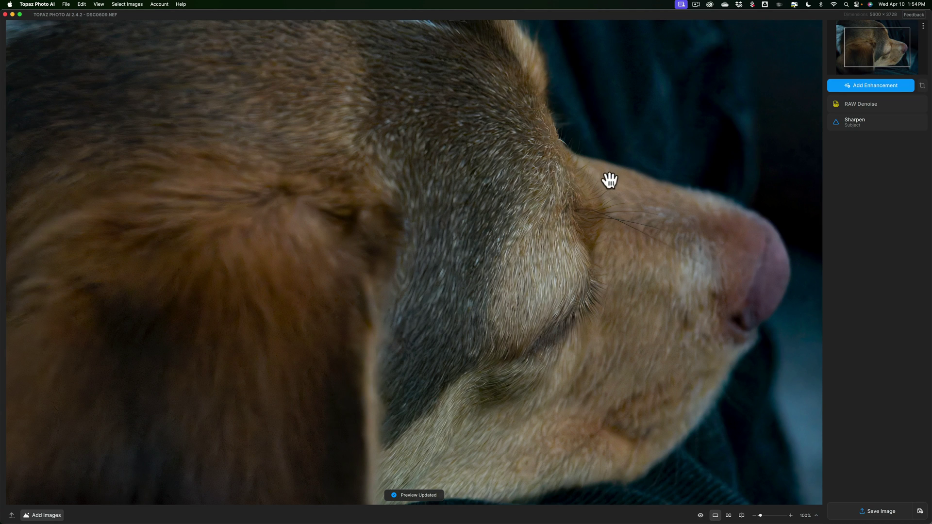
Step: Set Remove Large Grain to 100 in RAW Denoise and apply it
{"action": "mouse_move", "coordinate": [881, 114]}
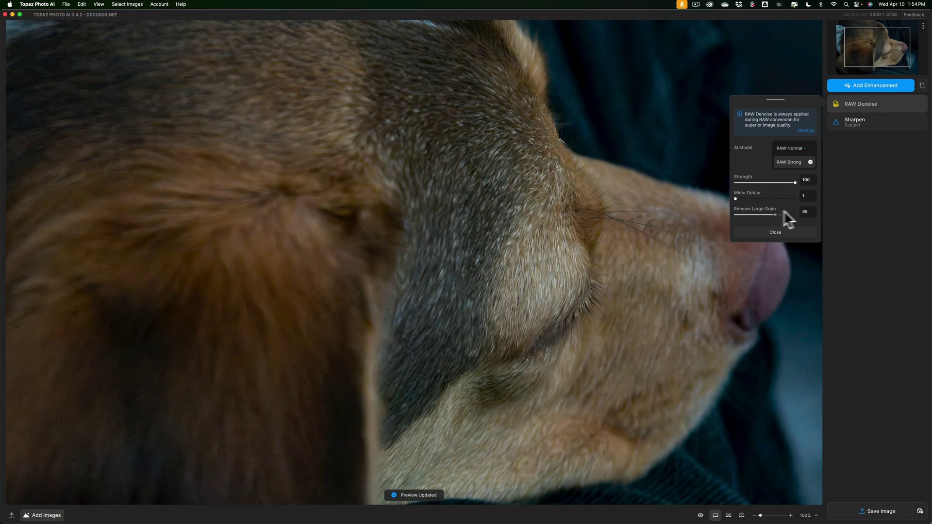
{"action": "left_click", "coordinate": [806, 211]}
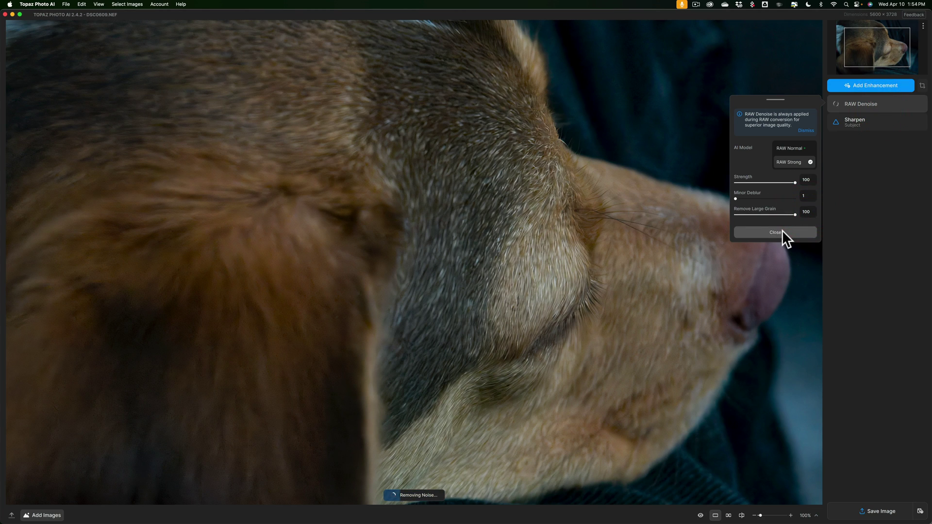
{"action": "left_click", "coordinate": [782, 231]}
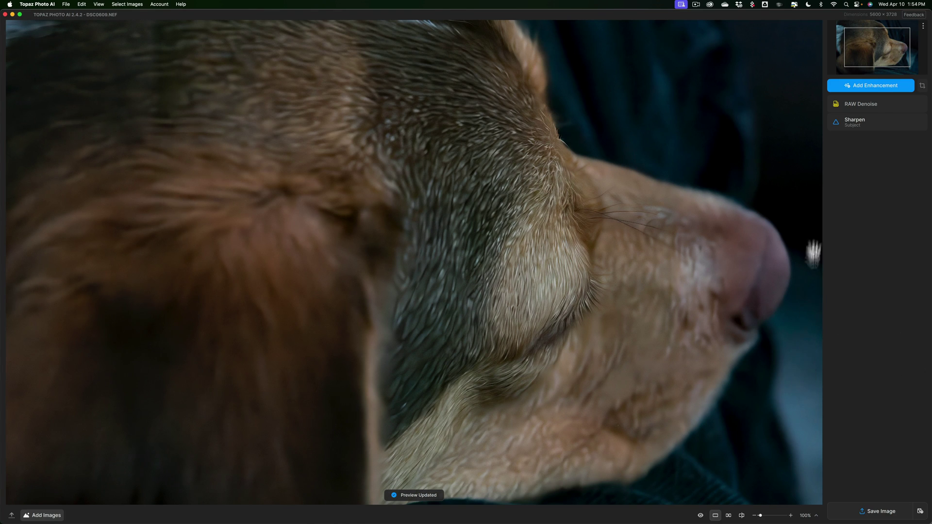
Step: Drop RAW Denoise Strength to 1, switch to RAW Normal, and set its Strength to 1
{"action": "left_click", "coordinate": [883, 109]}
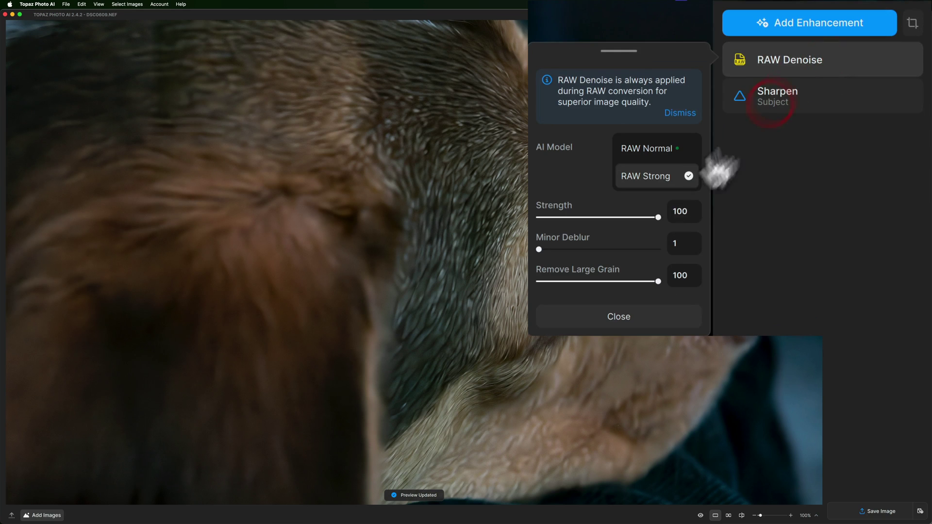
{"action": "left_click_drag", "start_coordinate": [659, 217], "coordinate": [539, 218]}
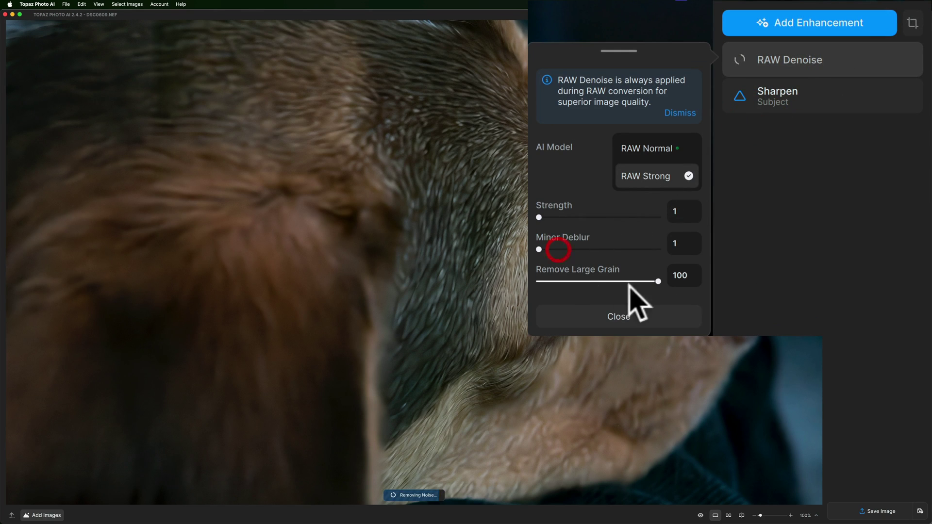
{"action": "left_click", "coordinate": [661, 154]}
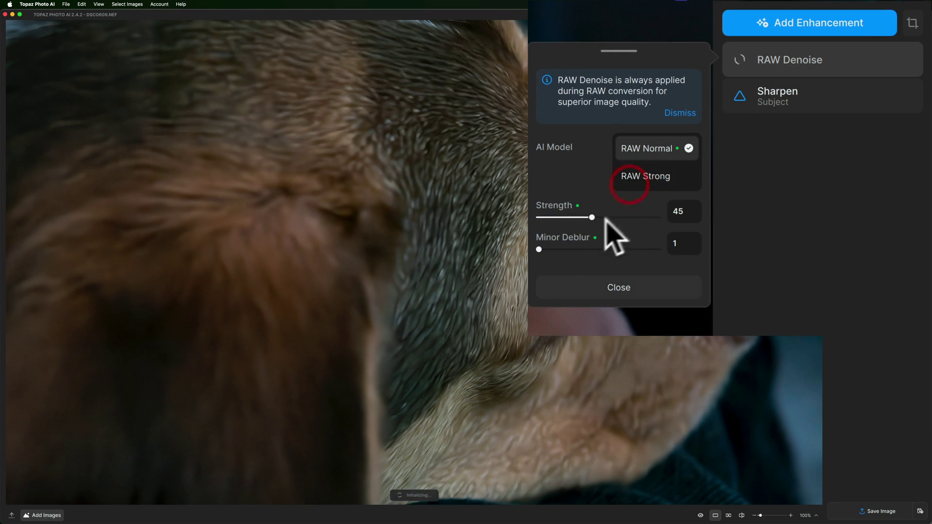
{"action": "left_click", "coordinate": [537, 218]}
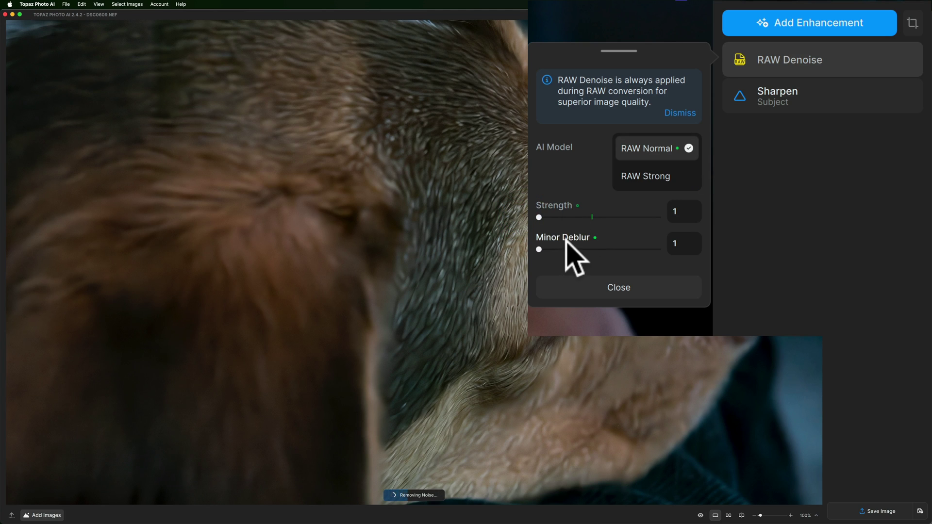
{"action": "left_click", "coordinate": [636, 290]}
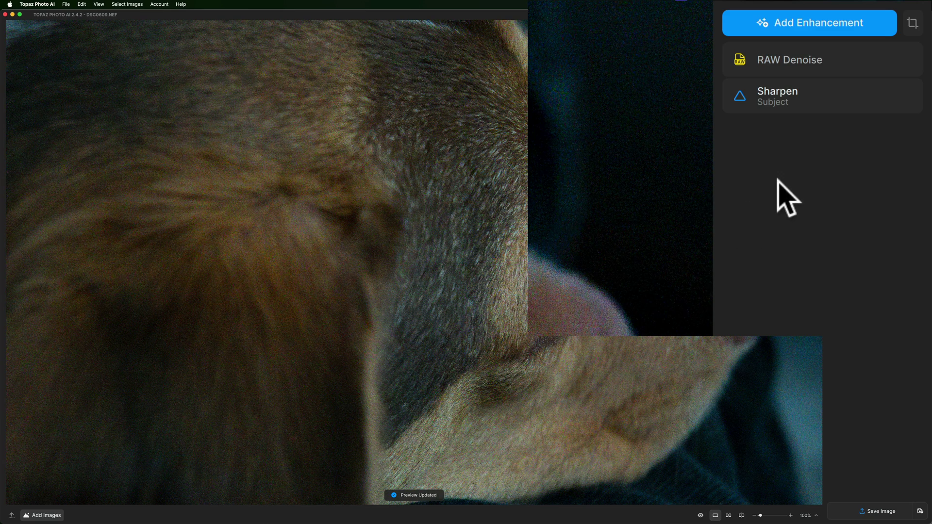
Step: Add a Remove Noise enhancement, accepting its default Strong model at Strength 47
{"action": "left_click", "coordinate": [812, 33]}
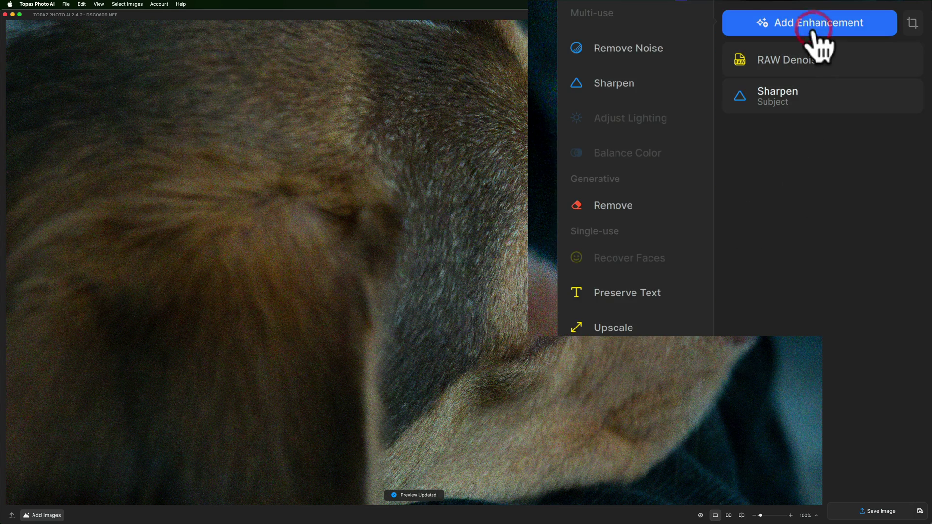
{"action": "left_click", "coordinate": [661, 48]}
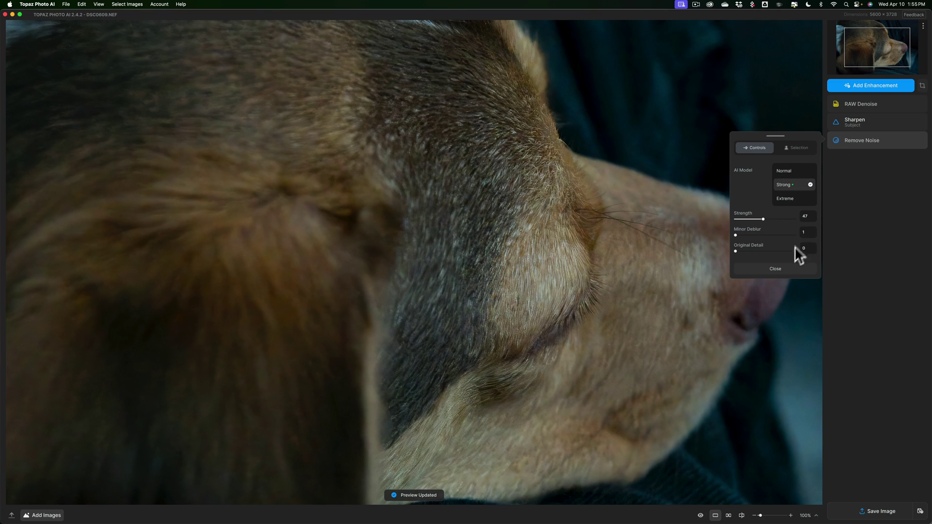
{"action": "left_click", "coordinate": [776, 269]}
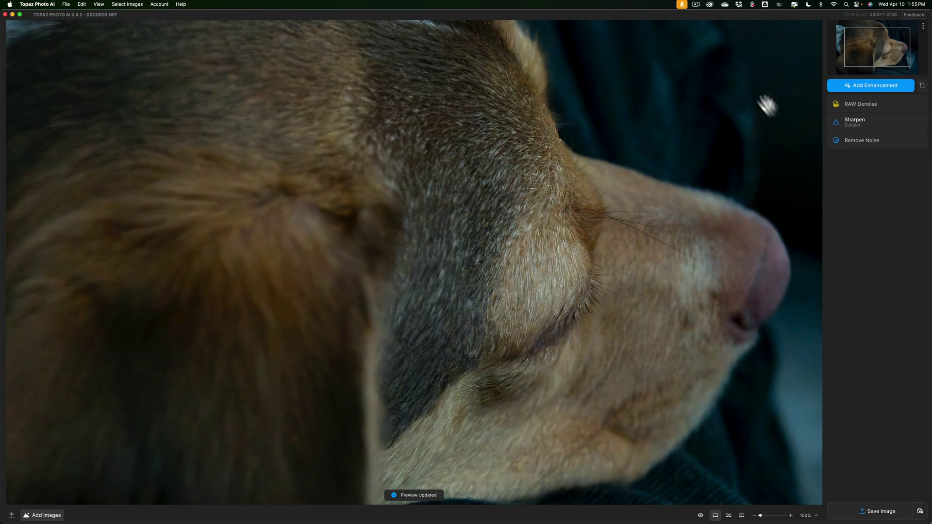
Step: Drag the Remove Noise Strength slider up to 100 and close its controls
{"action": "left_click", "coordinate": [877, 142]}
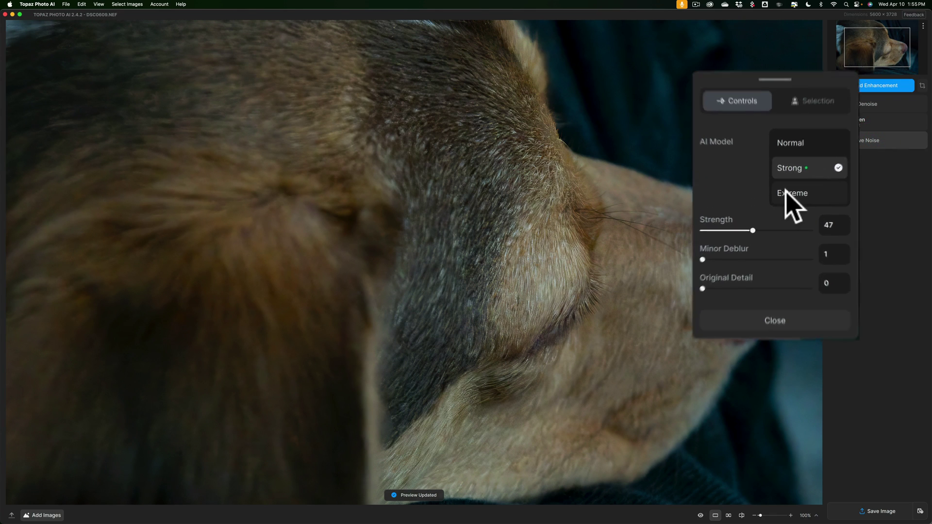
{"action": "left_click_drag", "start_coordinate": [750, 233], "coordinate": [840, 235]}
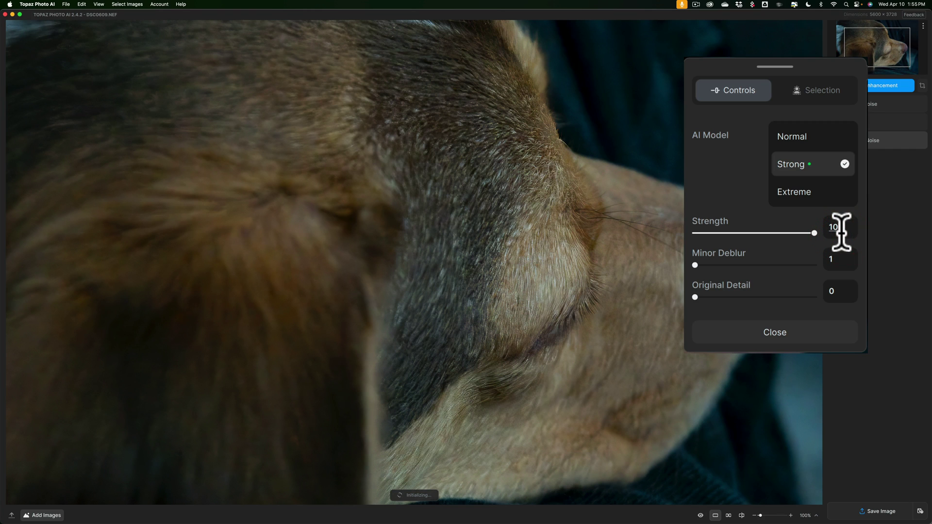
{"action": "left_click", "coordinate": [807, 331]}
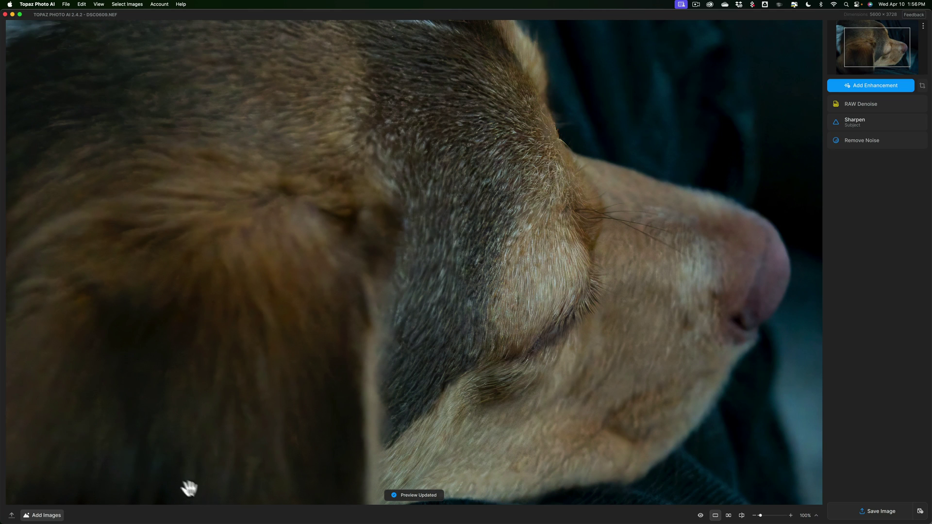
Step: Change the Remove Noise AI model from Strong to Extreme, keeping Strength at 59
{"action": "left_click", "coordinate": [887, 141]}
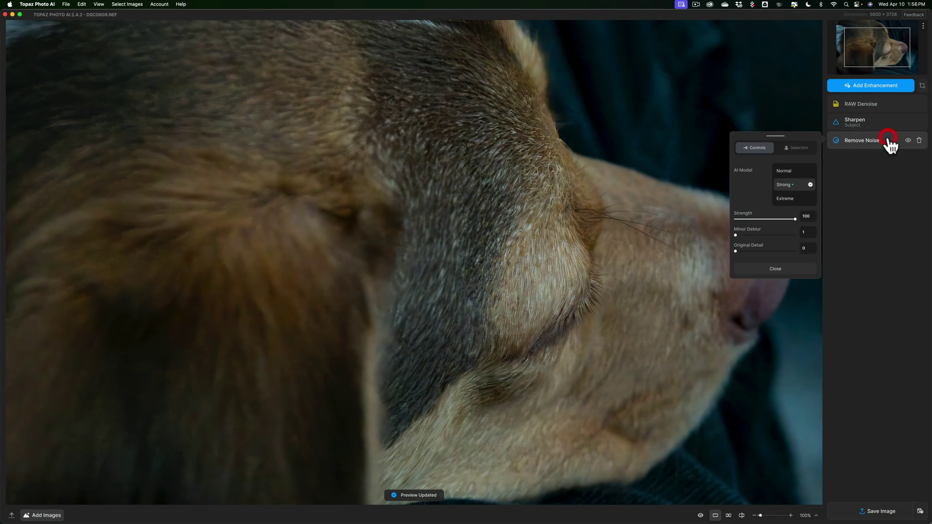
{"action": "left_click", "coordinate": [785, 198]}
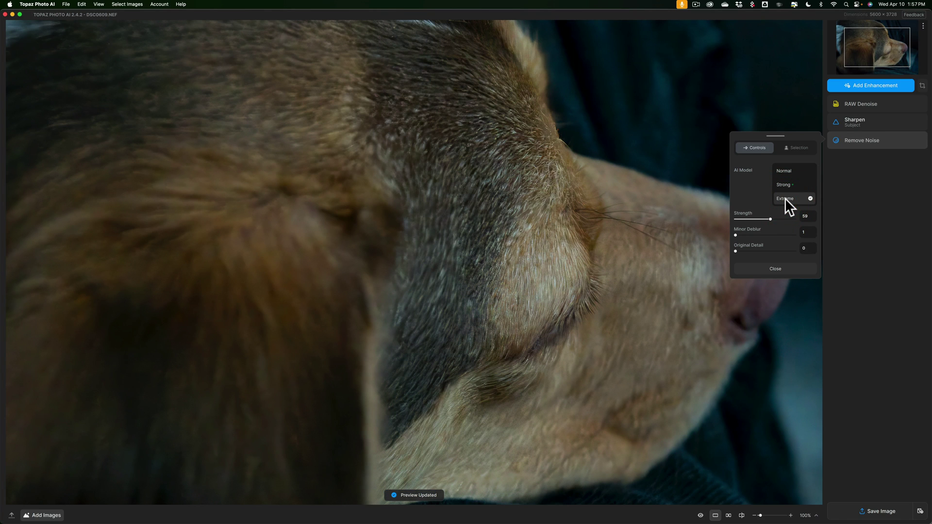
{"action": "left_click", "coordinate": [779, 267]}
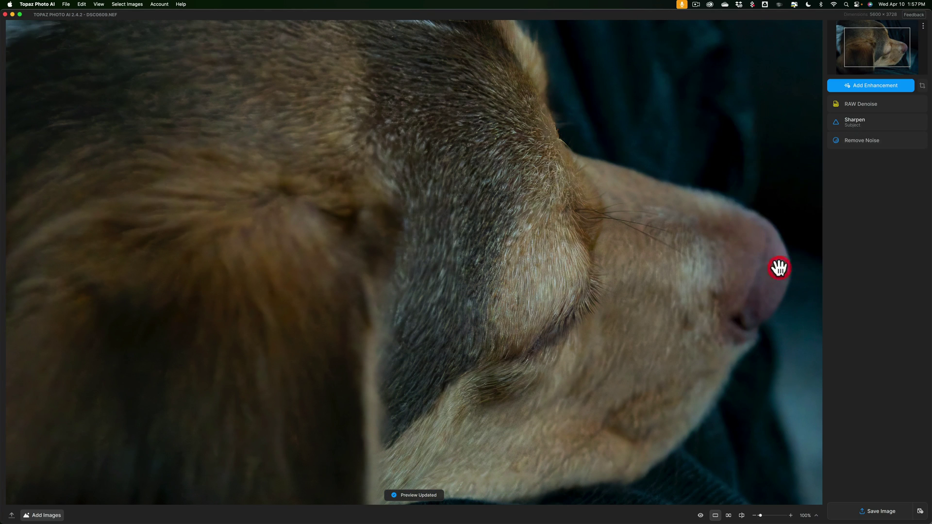